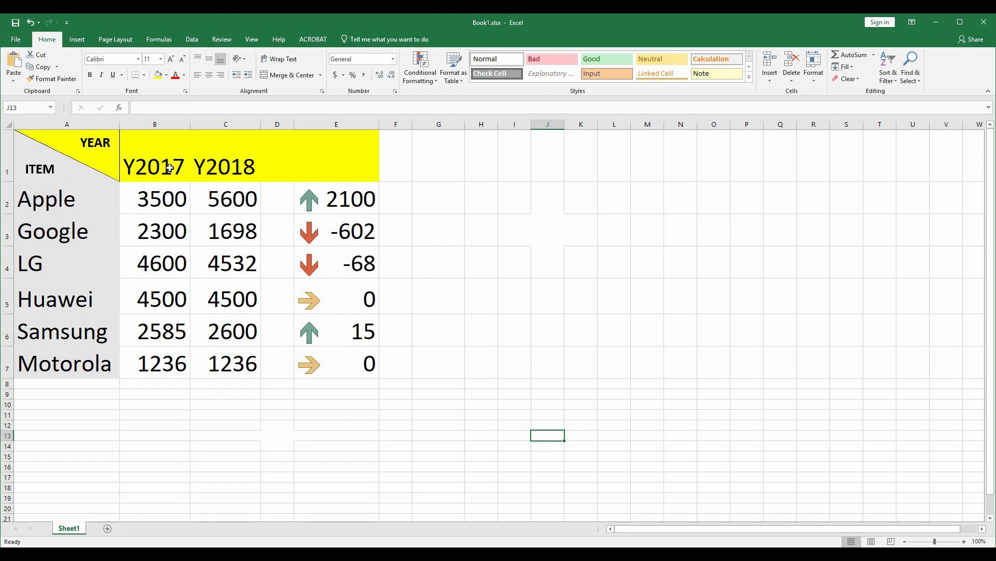
Step: Select the empty cell G1 beside the table and bring up the View ribbon
left_click(449, 170)
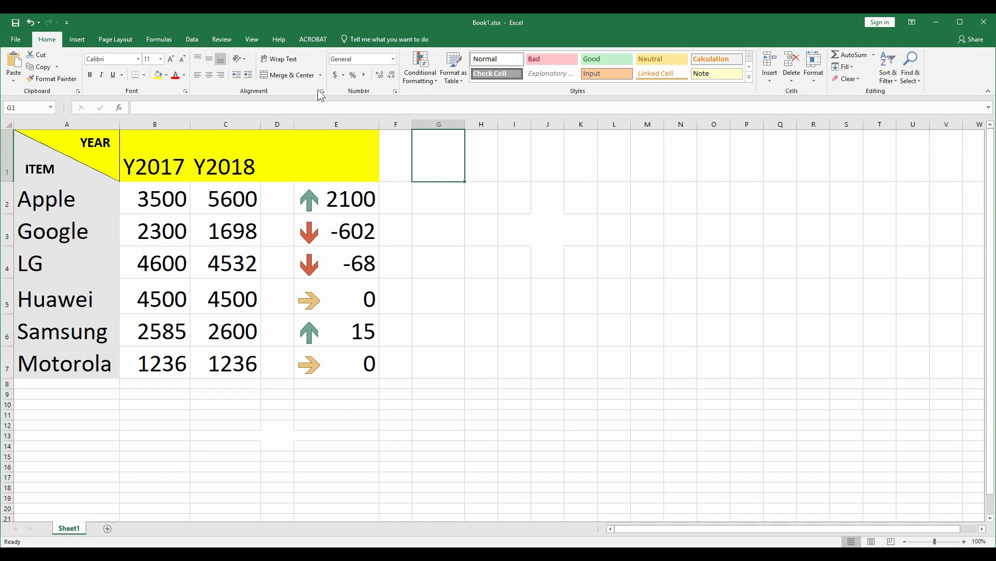
left_click(230, 39)
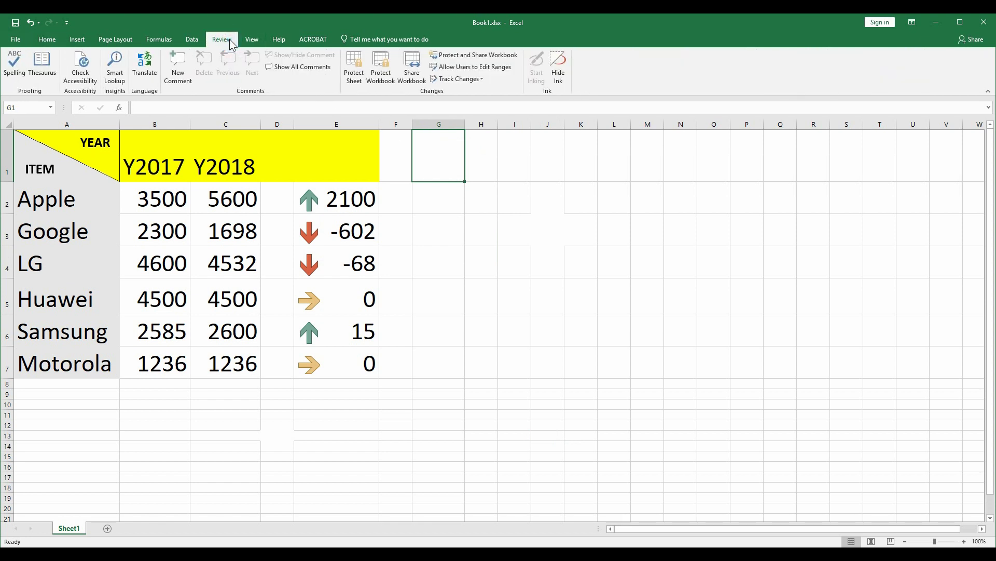
left_click(252, 40)
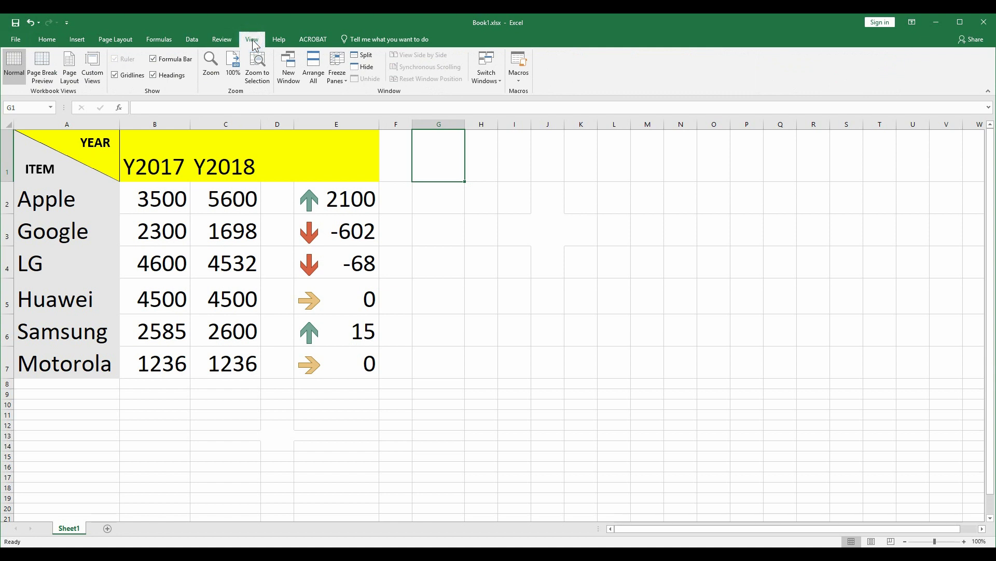
Step: Zoom in on cell G1 and give it a solid yellow fill matching the table header
left_click(256, 77)
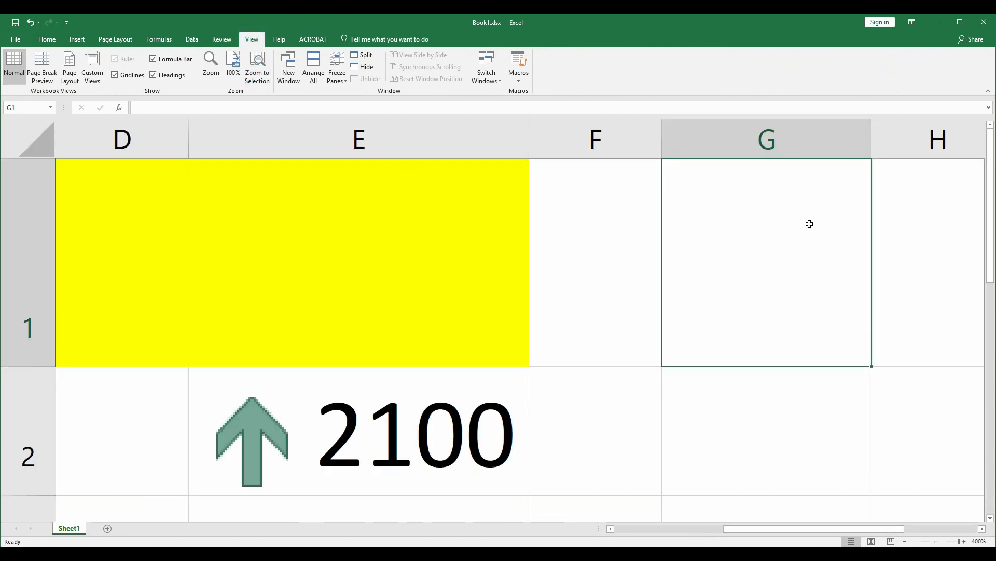
left_click_drag(761, 530, 800, 530)
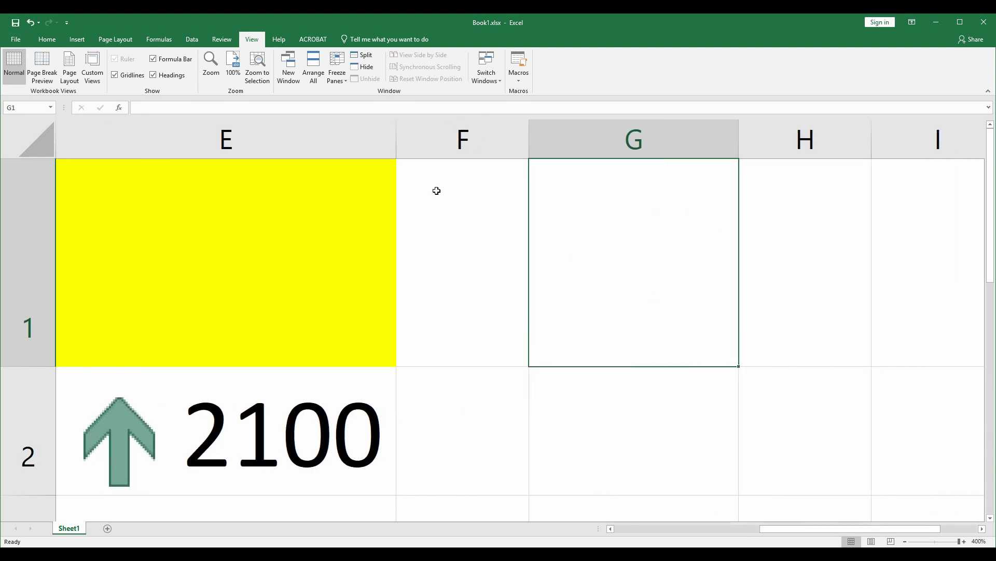
right_click(560, 224)
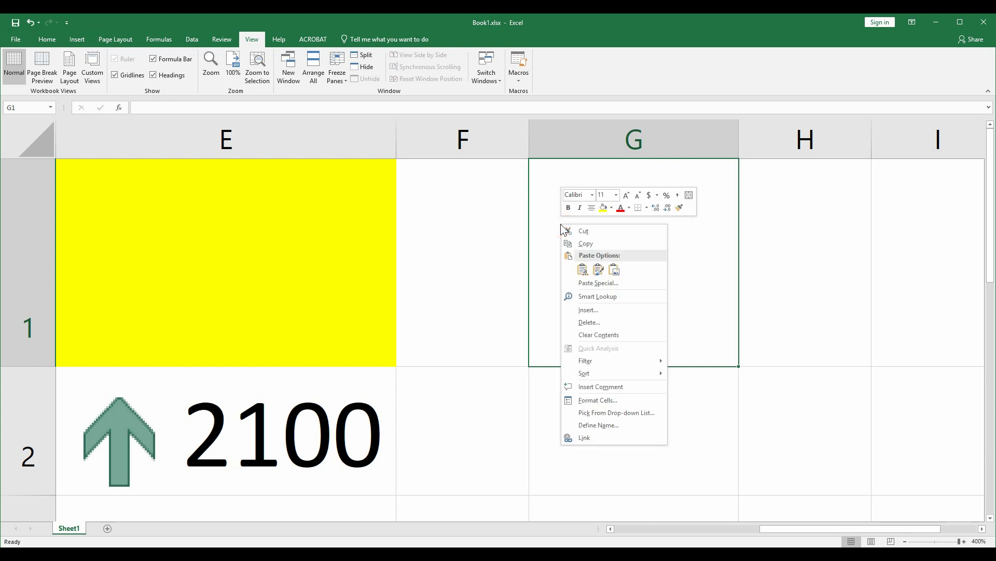
left_click(598, 400)
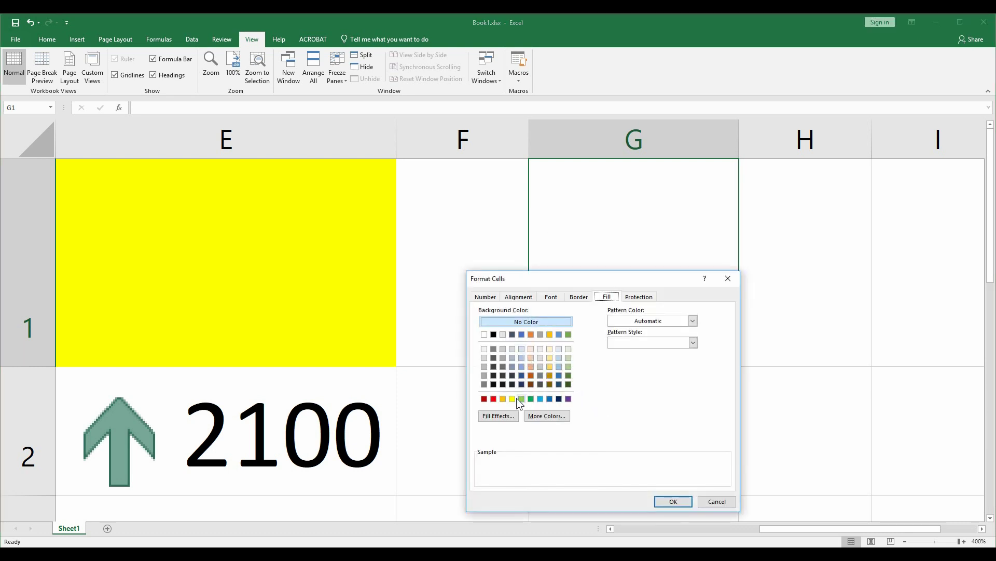
left_click(512, 399)
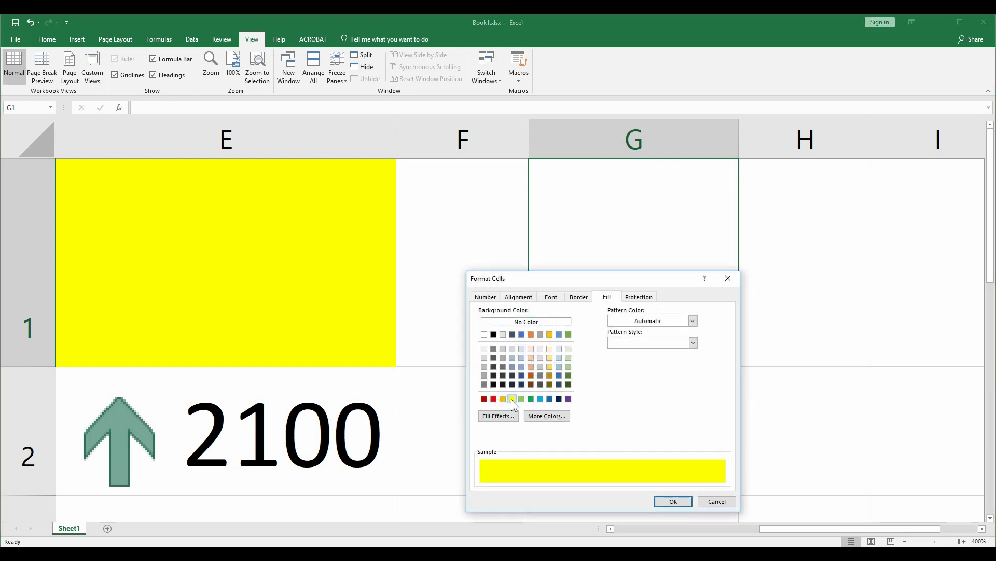
left_click(673, 501)
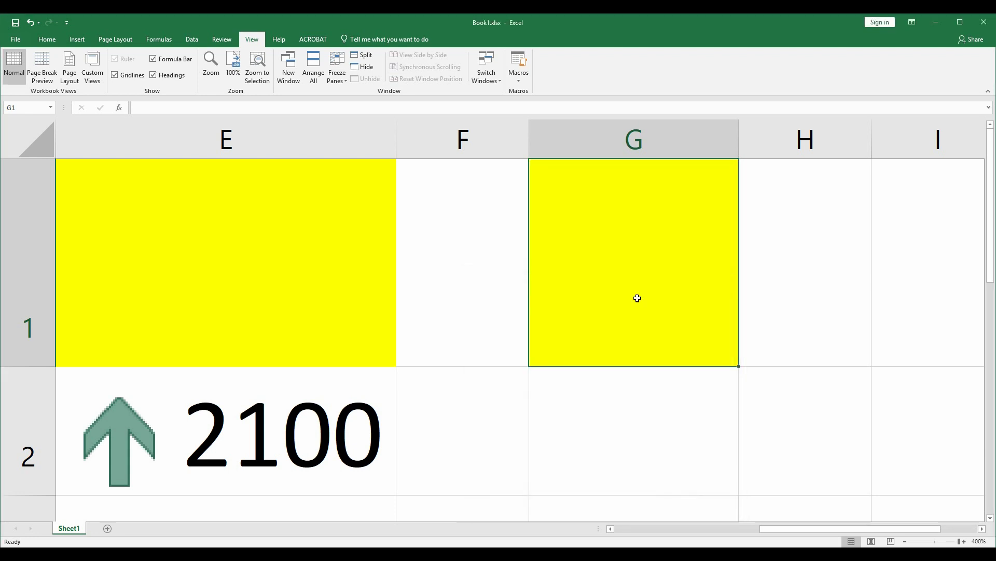
Step: Draw a right-triangle shape corner to corner across G1, about 1" by 1.05", nudged slightly right
left_click(76, 42)
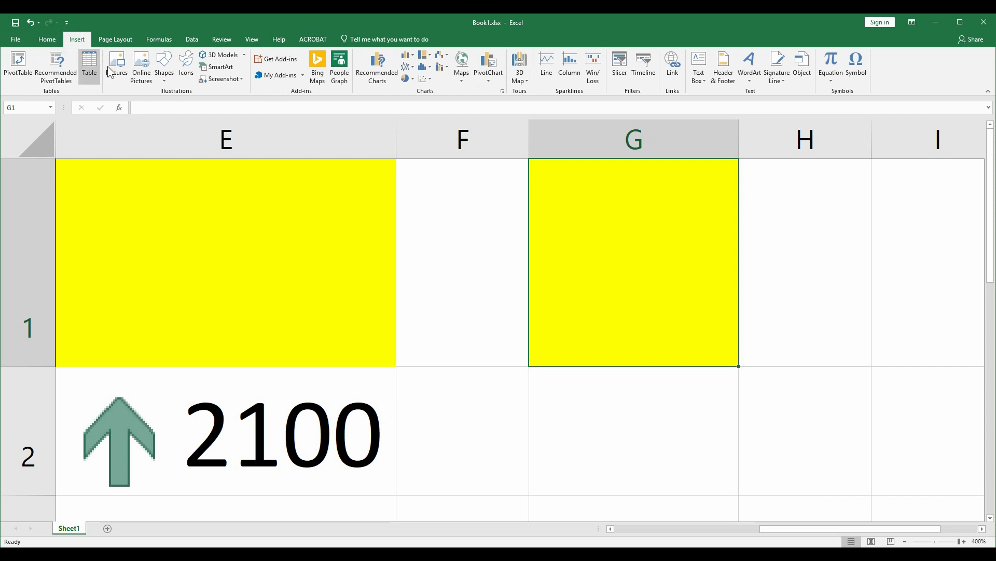
left_click(160, 83)
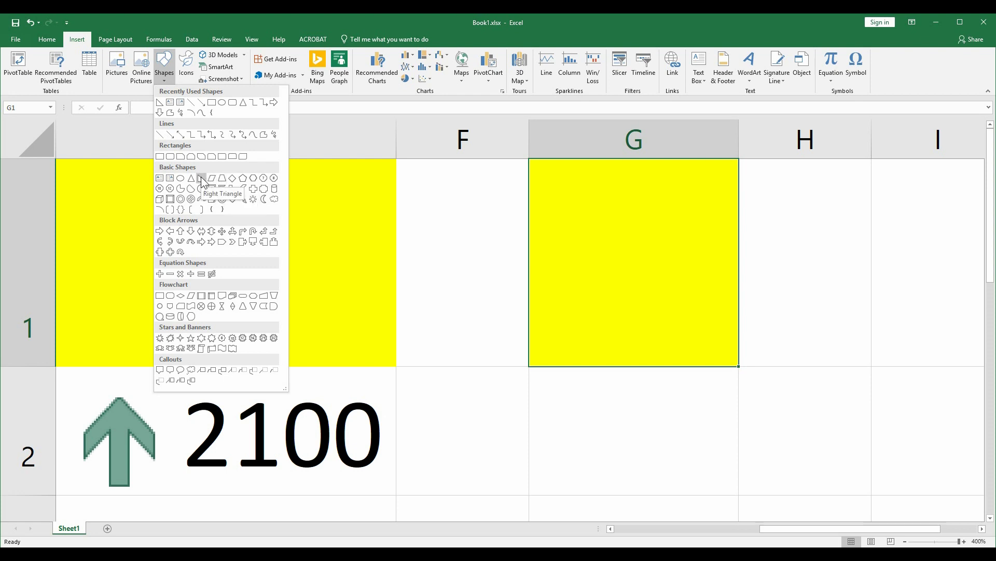
left_click(201, 178)
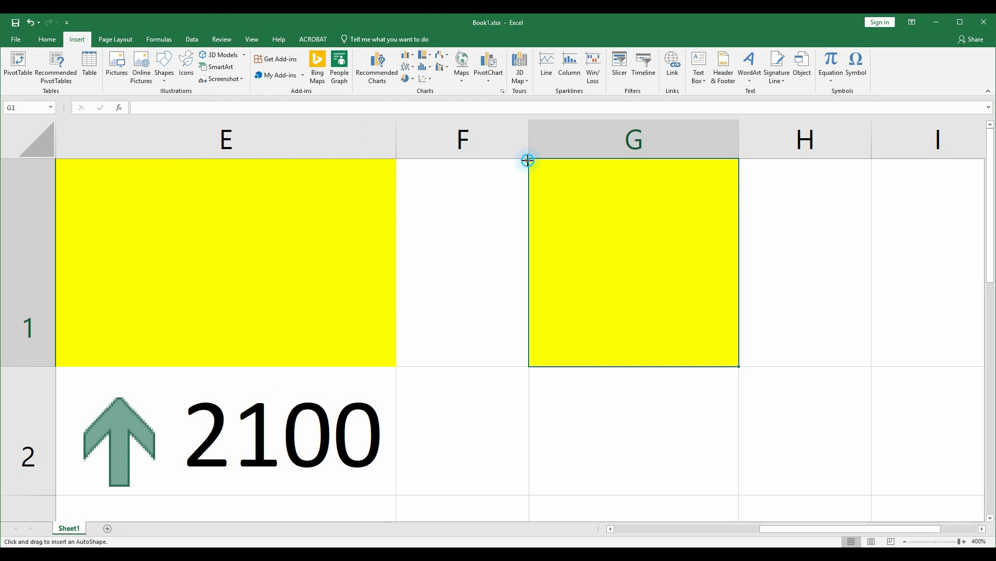
left_click_drag(528, 161, 737, 360)
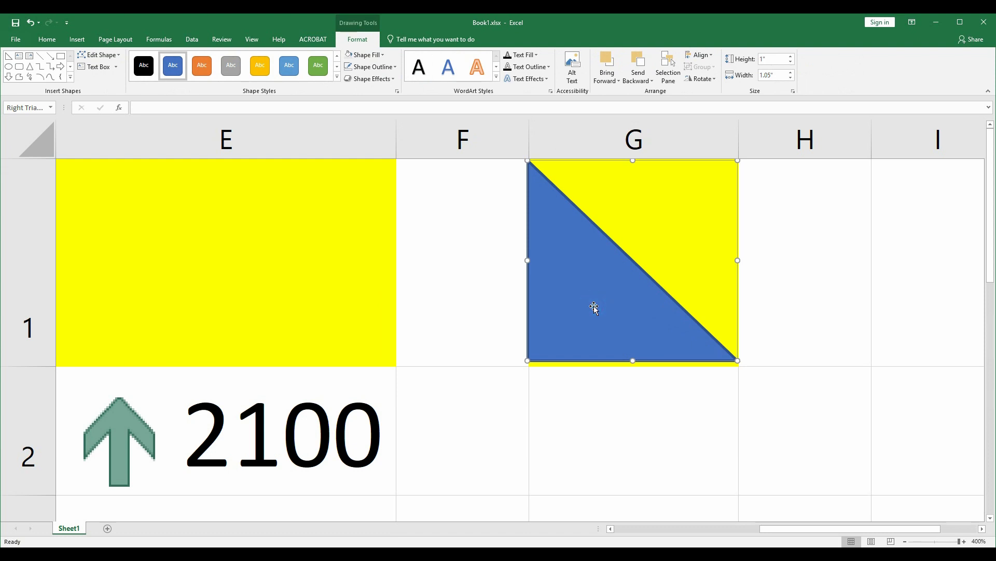
key("Right")
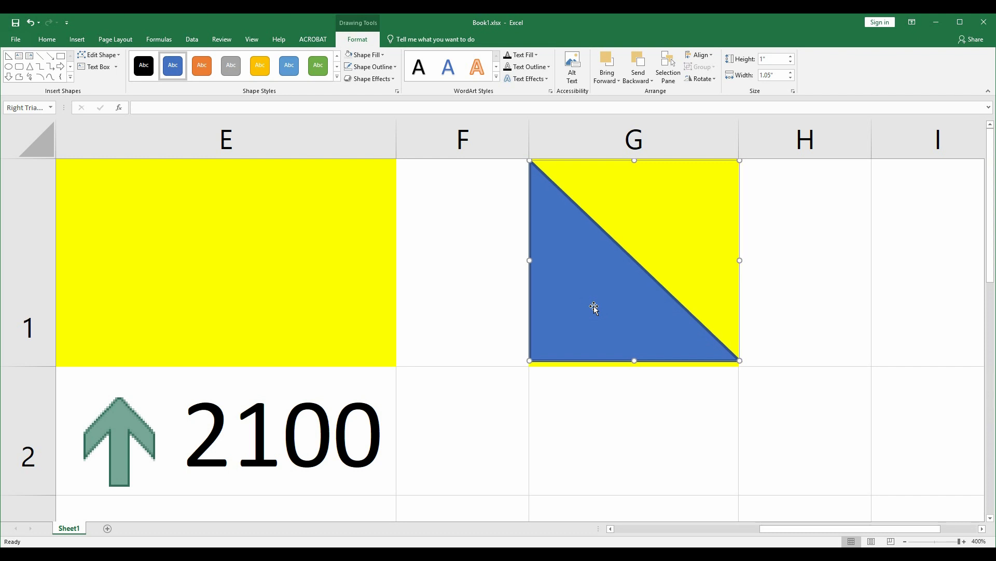
Step: Deselect the triangle, widen column G, narrow column F, and make row 1 taller
left_click(507, 303)
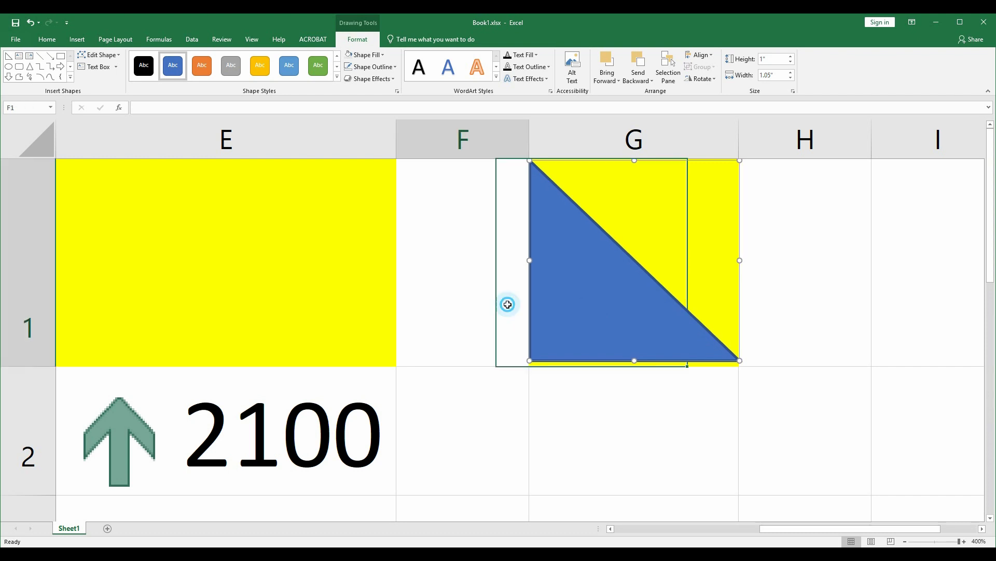
left_click(578, 407)
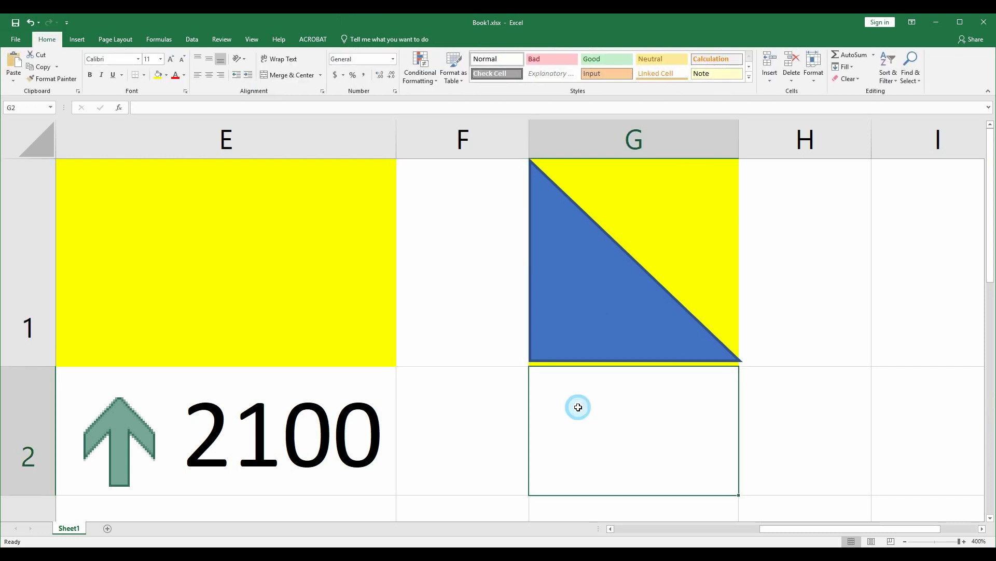
left_click(567, 324)
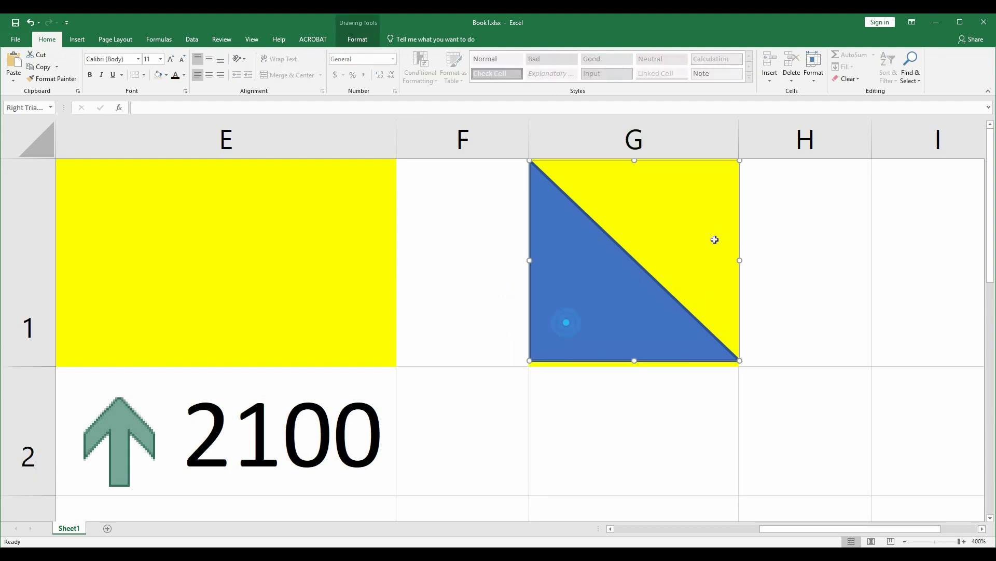
left_click(780, 204)
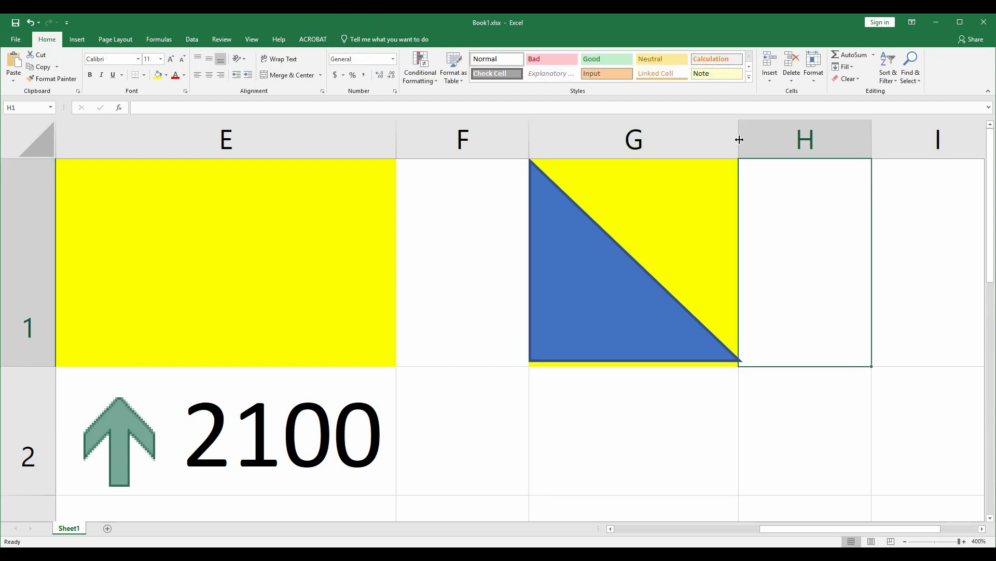
left_click_drag(740, 139, 846, 148)
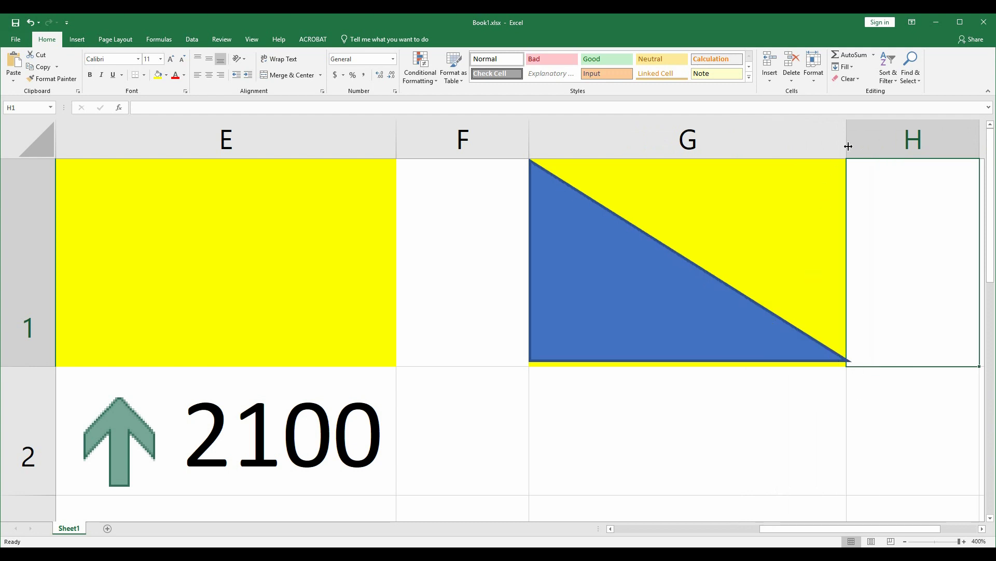
left_click_drag(529, 146, 451, 140)
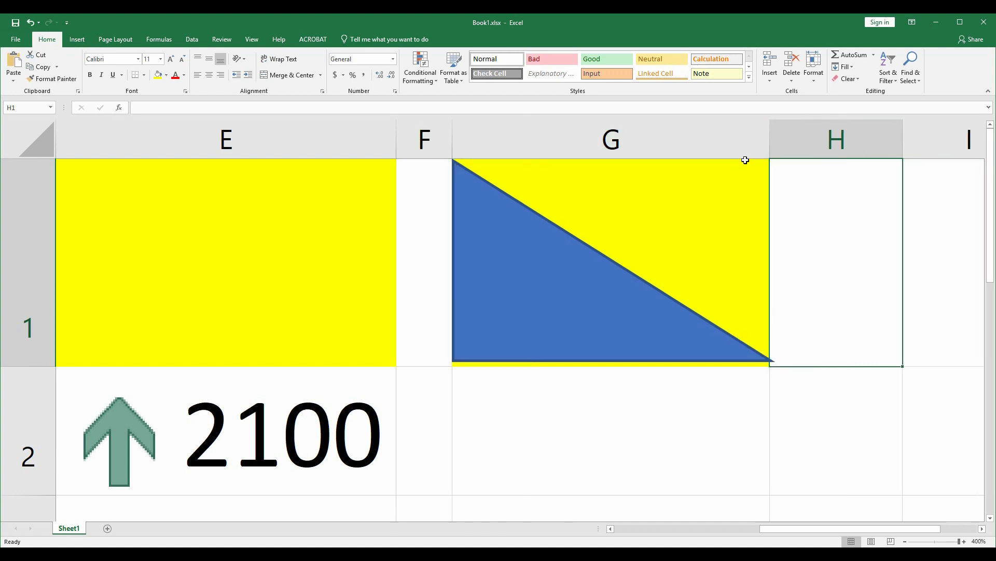
left_click_drag(771, 146, 901, 145)
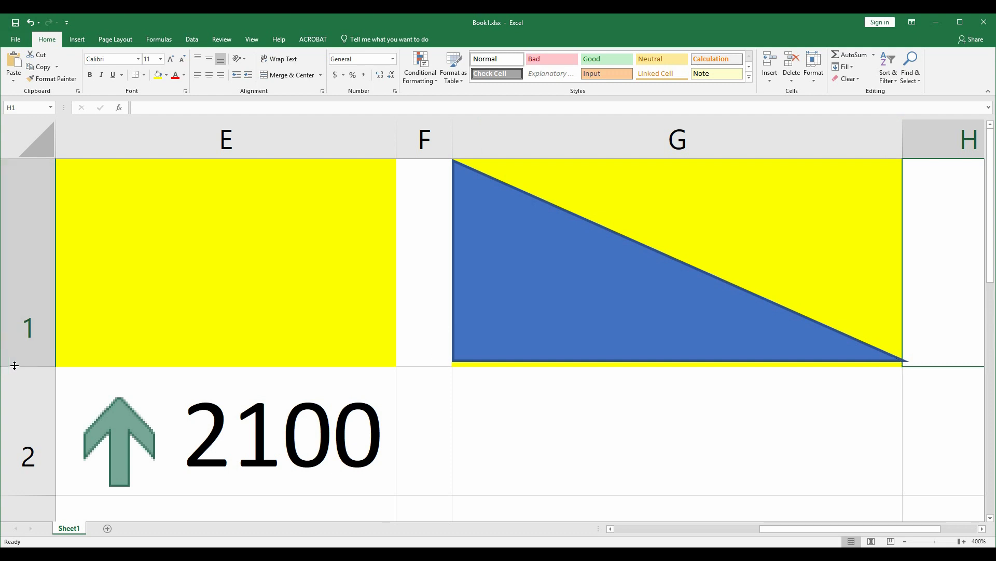
left_click_drag(33, 366, 36, 477)
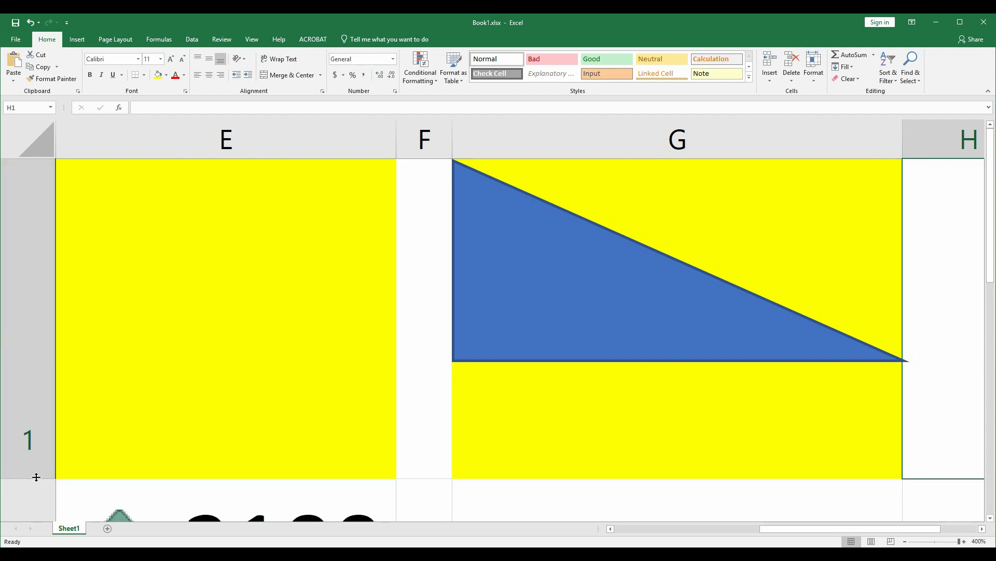
Step: Stretch the triangle down to row 1's bottom edge, then shorten row 1 so it shrinks along
left_click(609, 338)
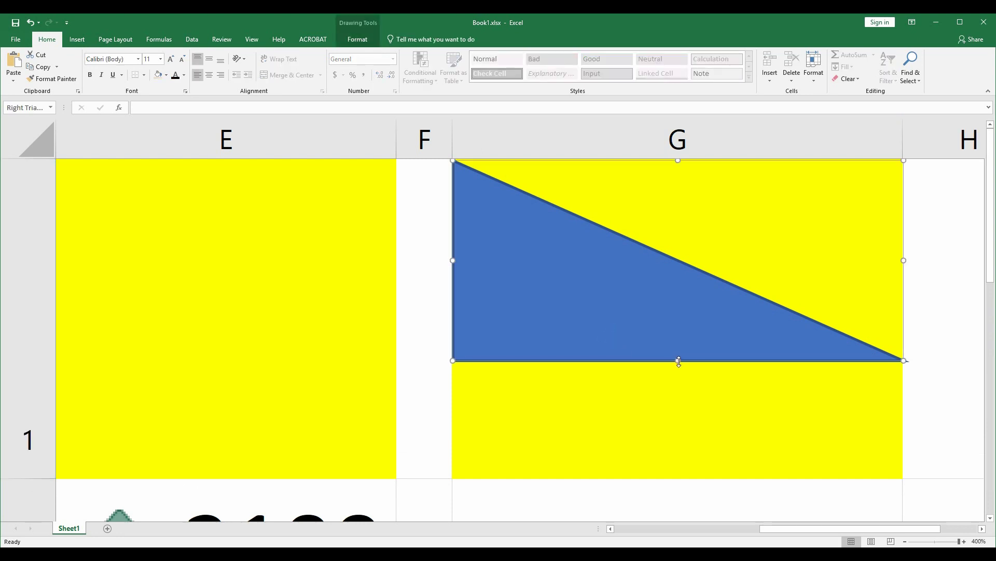
left_click_drag(678, 361, 675, 476)
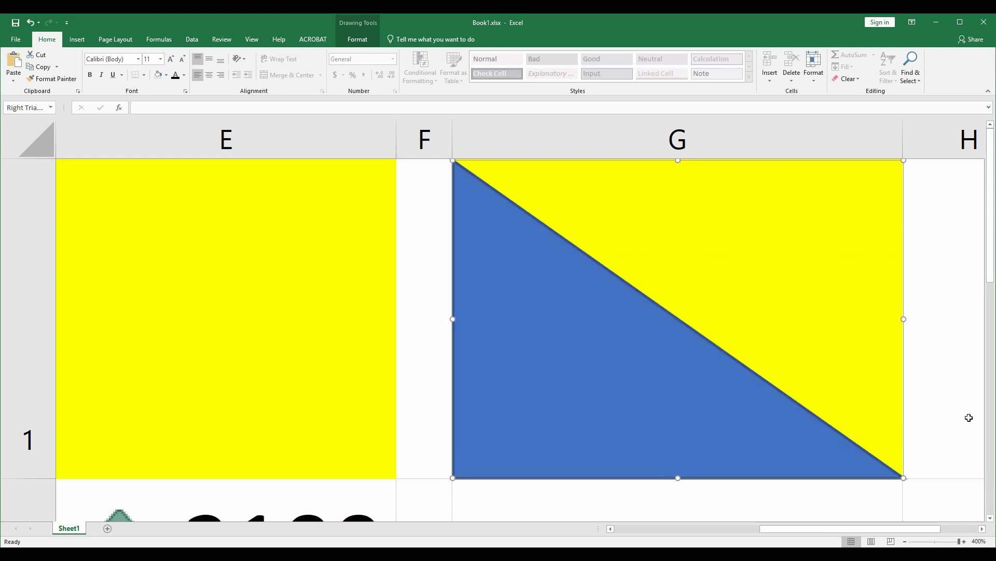
left_click(917, 411)
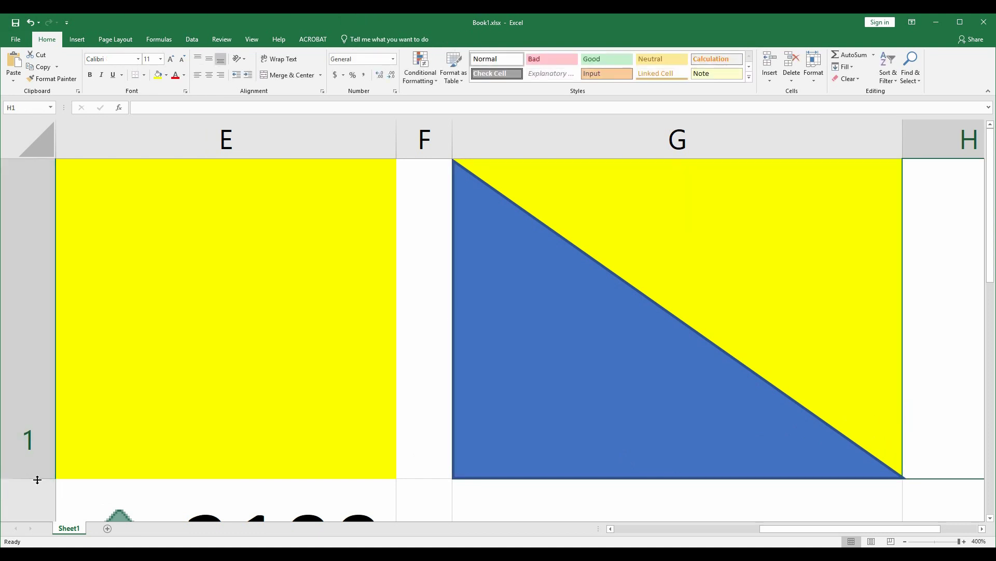
left_click_drag(38, 478, 37, 418)
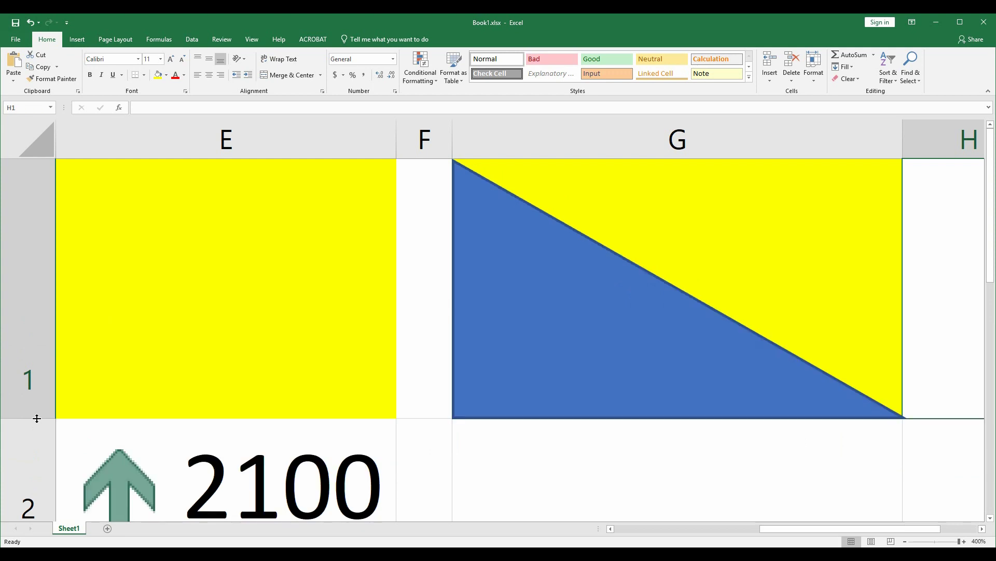
Step: Change the triangle's fill from blue to light gray, keeping its dark blue outline
right_click(492, 331)
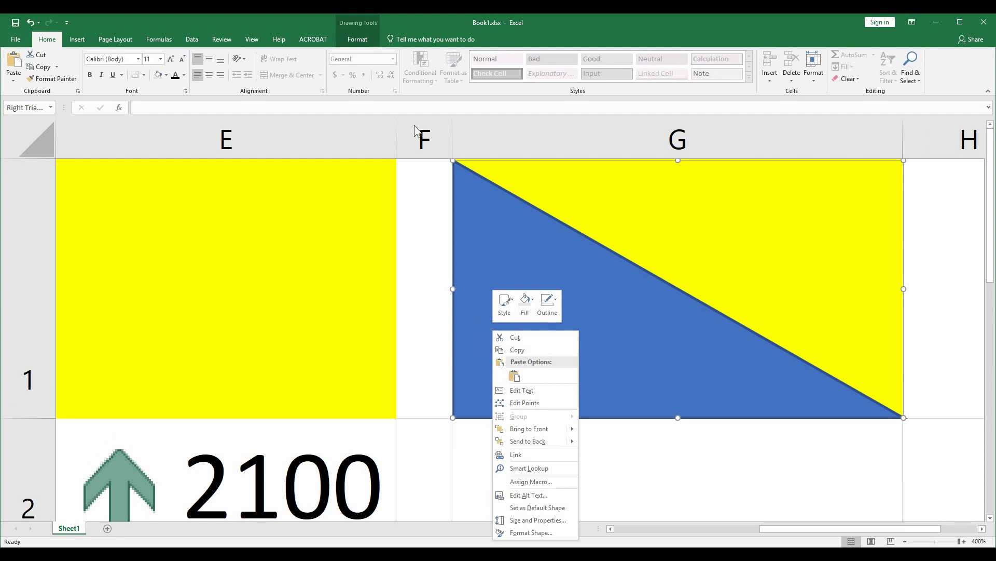
left_click(360, 43)
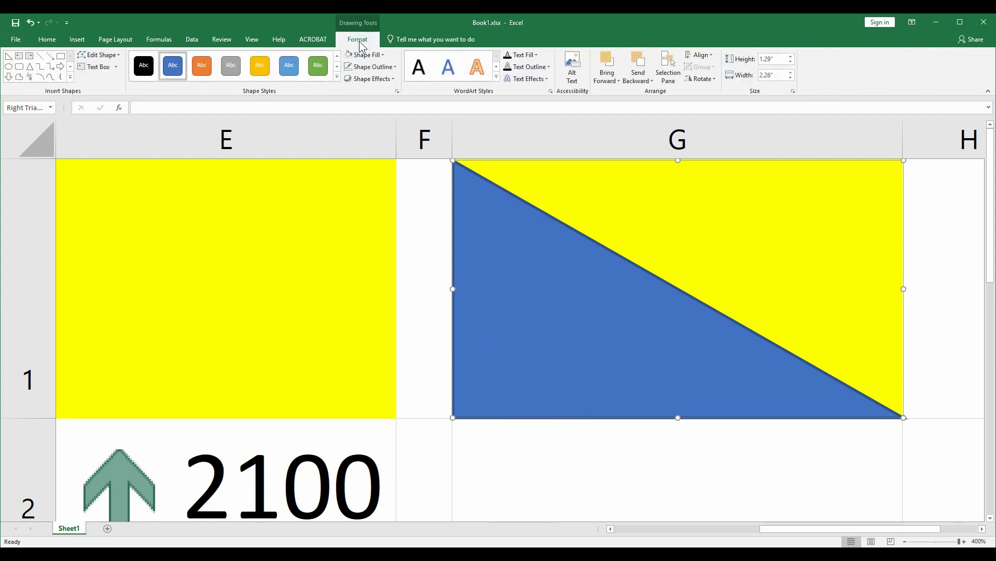
left_click(382, 56)
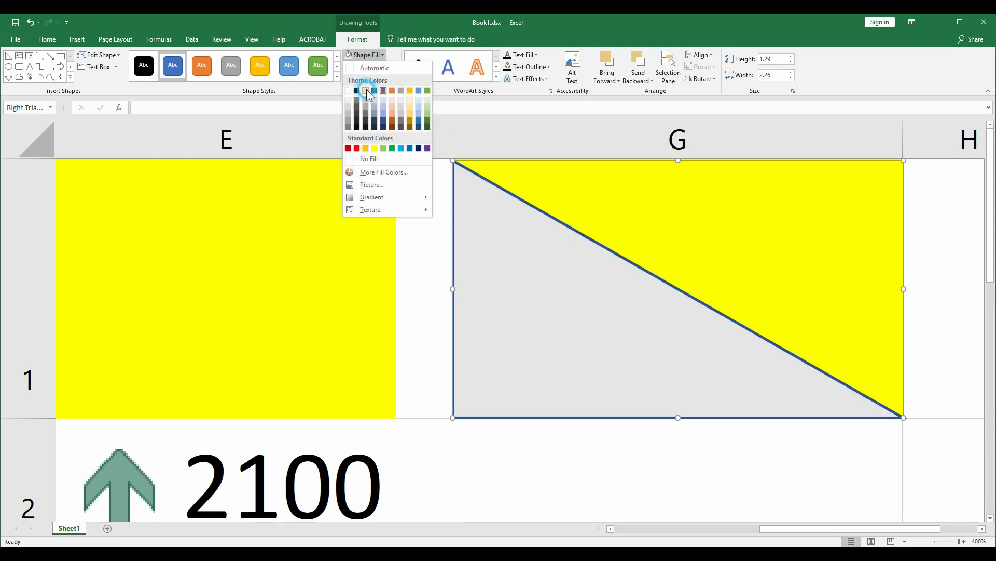
left_click(367, 90)
left_click(678, 489)
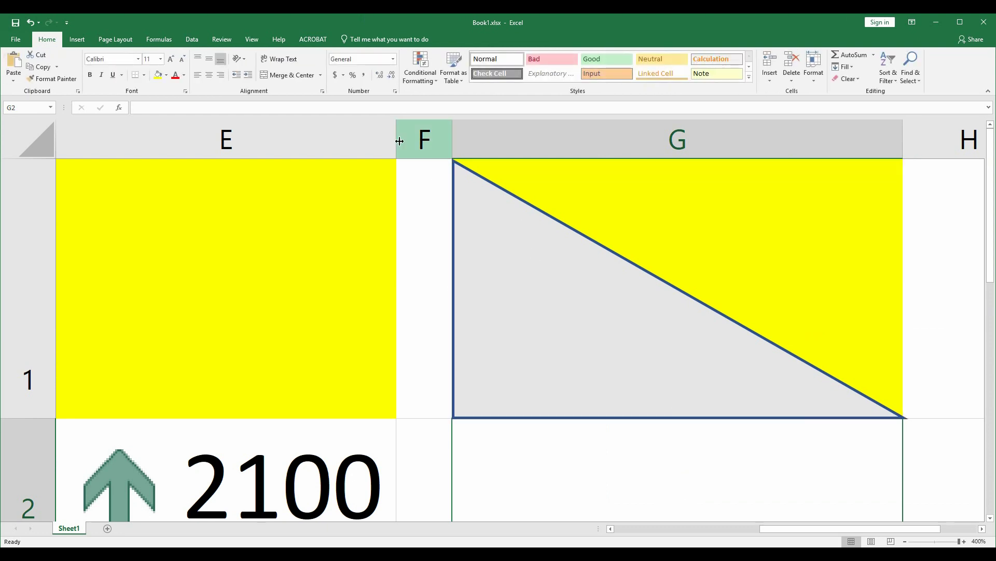
Step: Return to 100% zoom with the table in view, then widen column G and heighten row 1
left_click(218, 38)
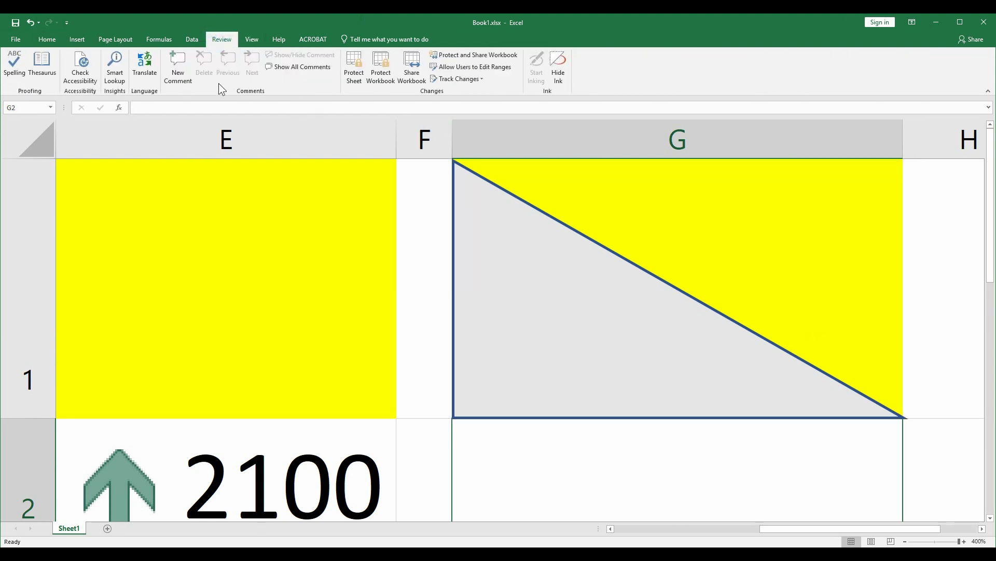
left_click(254, 38)
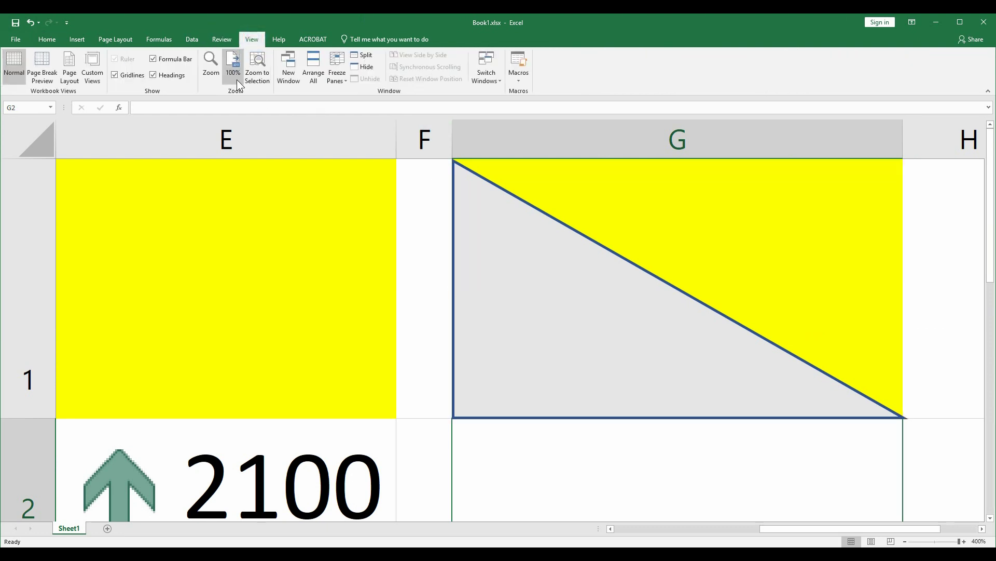
left_click(237, 76)
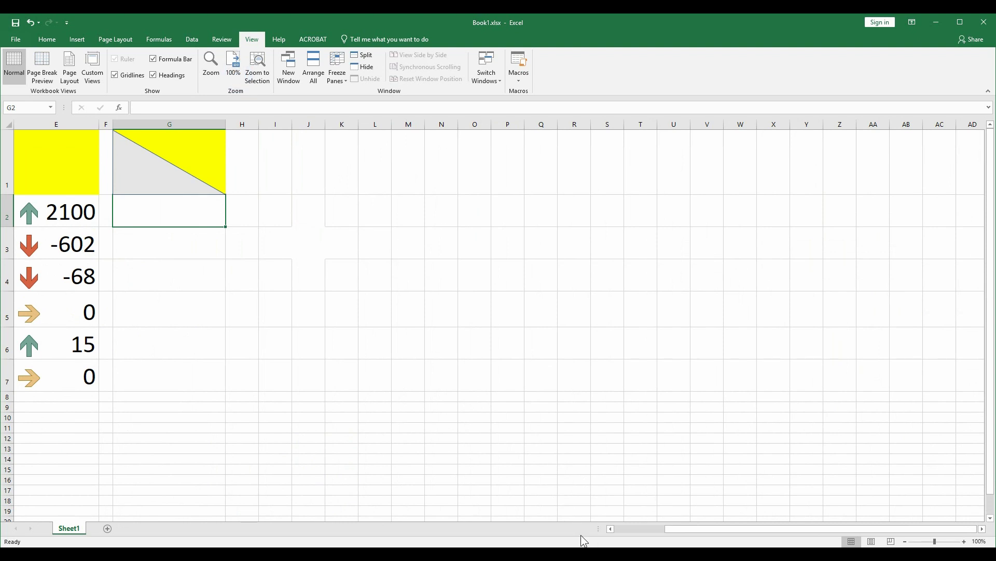
left_click_drag(634, 525, 636, 528)
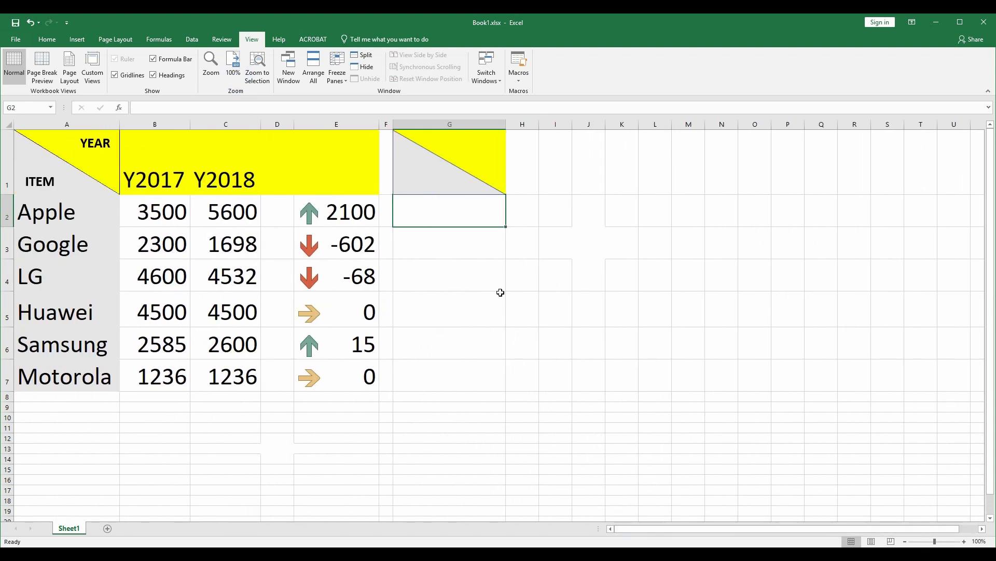
left_click(500, 292)
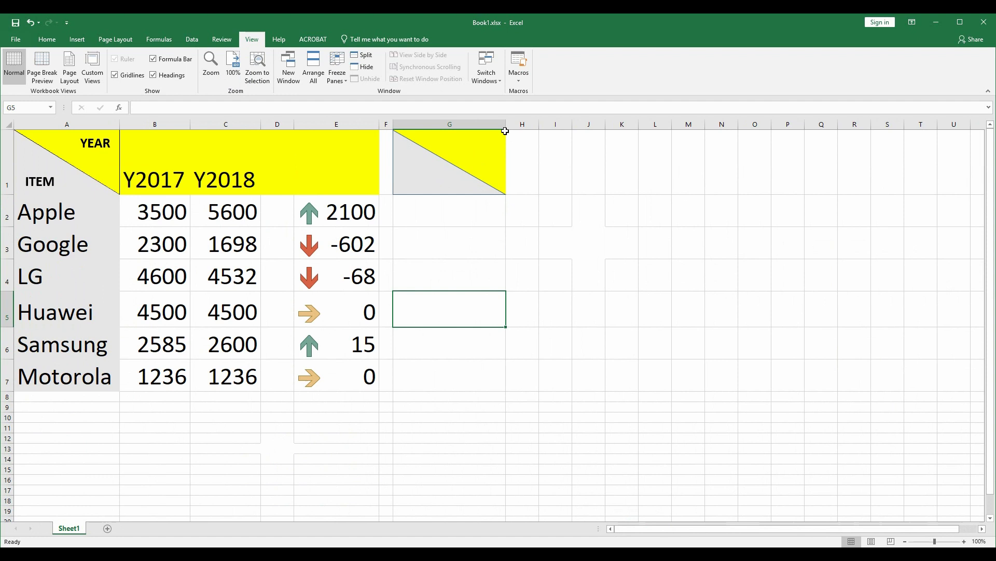
left_click_drag(506, 124, 642, 138)
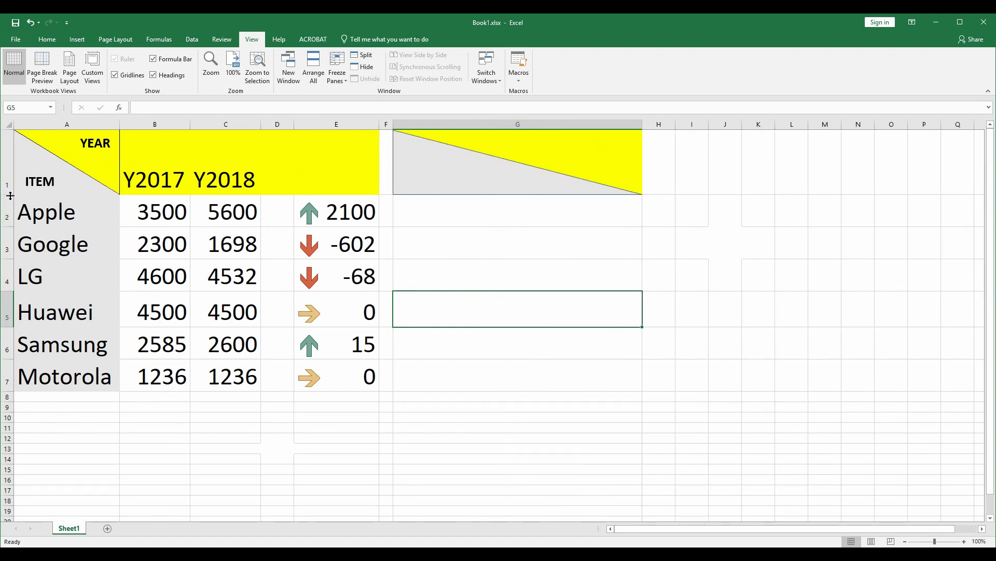
left_click_drag(11, 196, 10, 387)
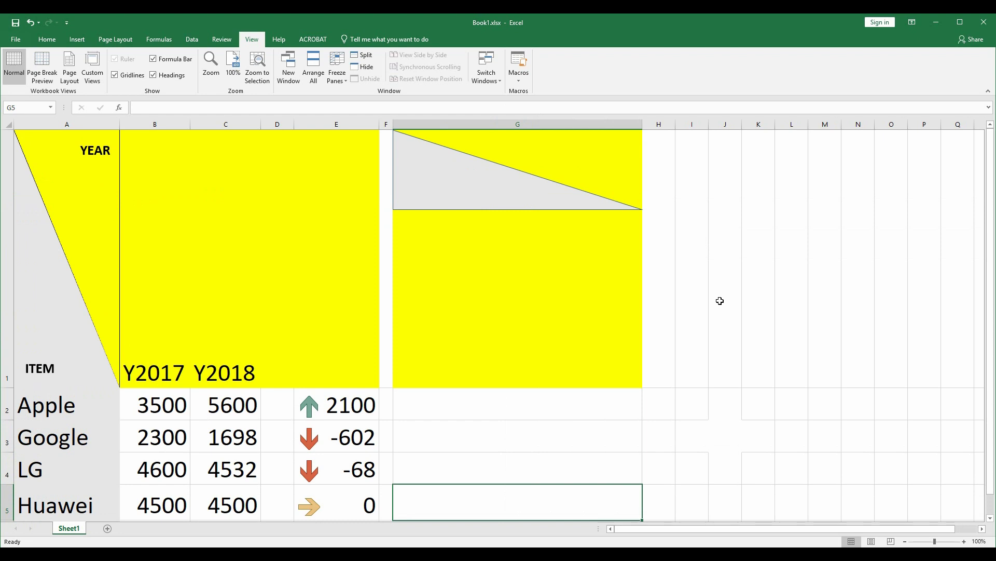
Step: Stretch the gray triangle down to fill the full height of row 1
left_click(457, 178)
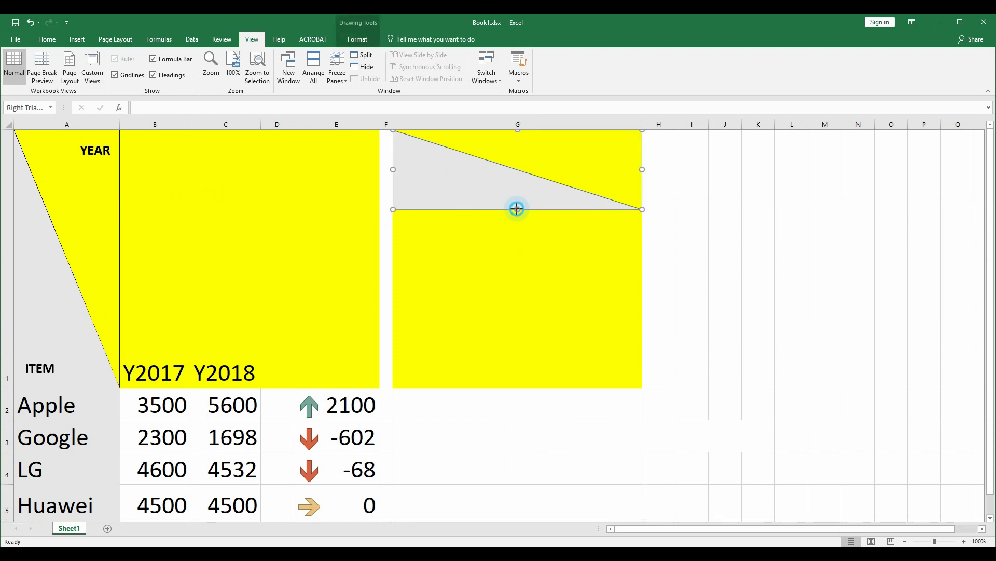
left_click_drag(517, 210, 524, 387)
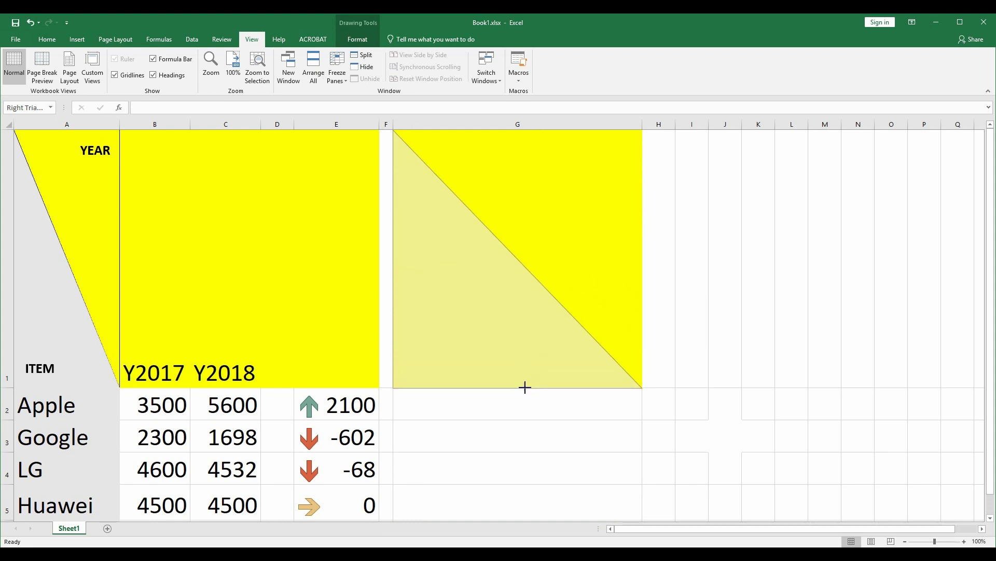
left_click_drag(525, 387, 524, 388)
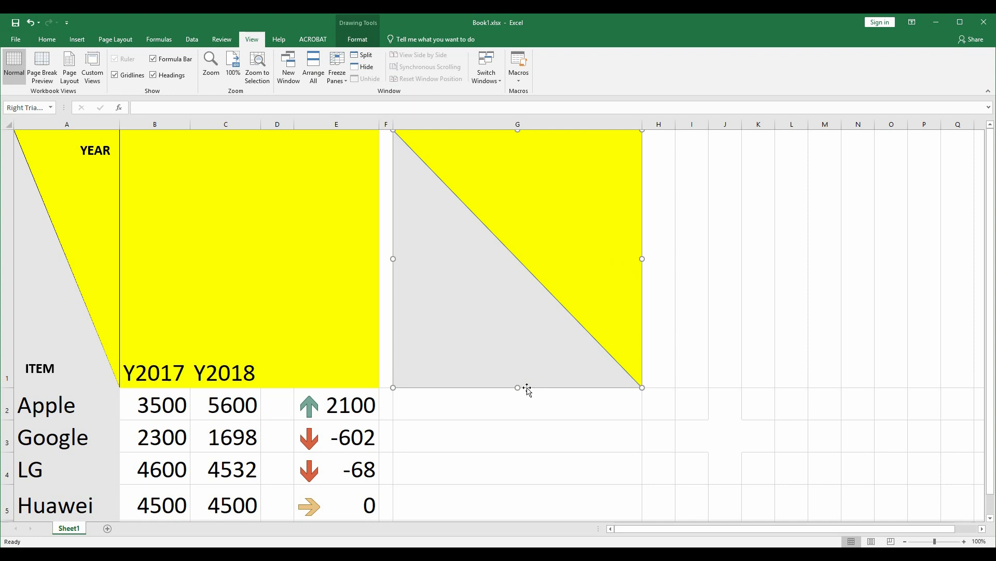
left_click(533, 434)
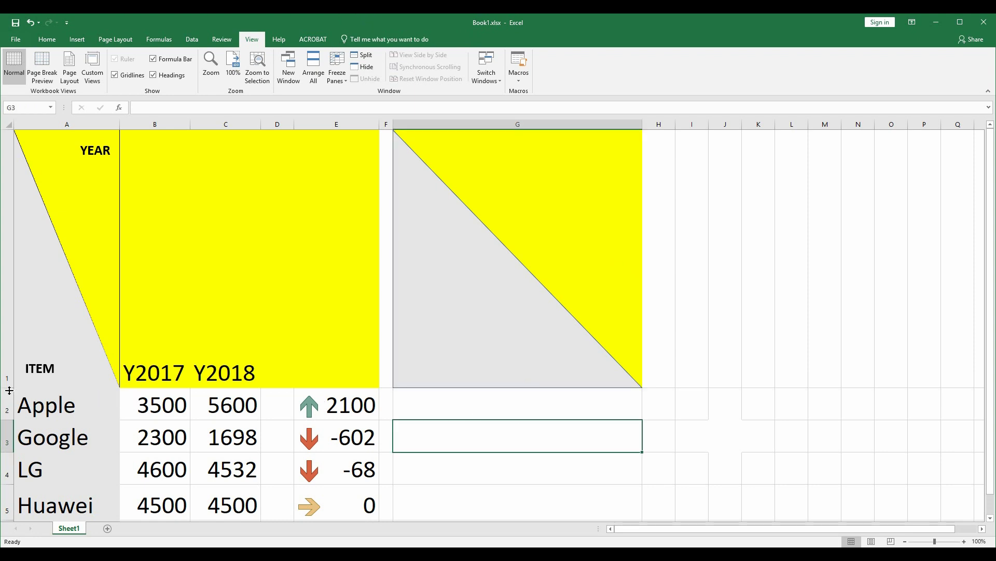
Step: Test resizing row 1, then autofit it and narrow column G back, ending on G1
left_click_drag(9, 389, 37, 275)
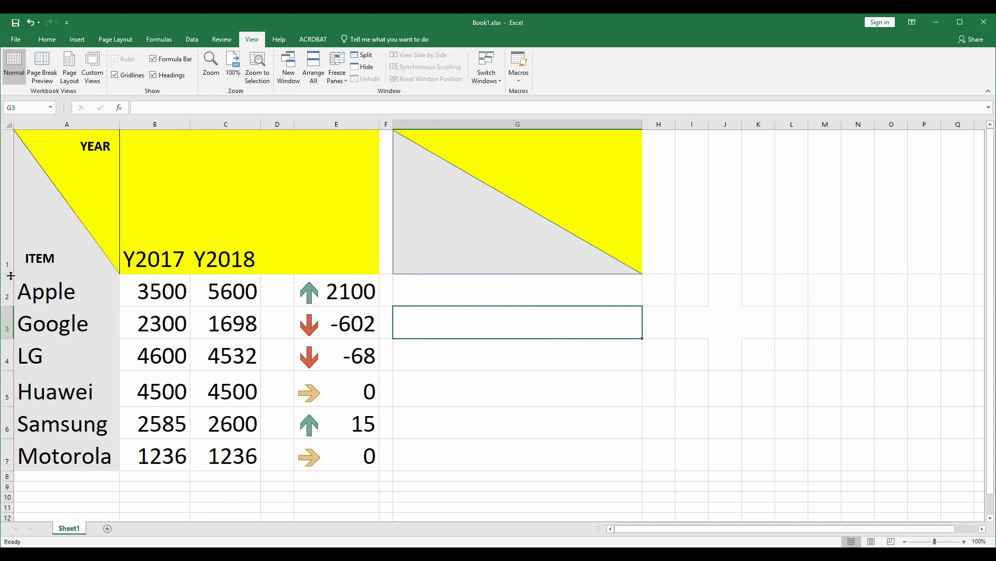
left_click_drag(11, 273, 21, 493)
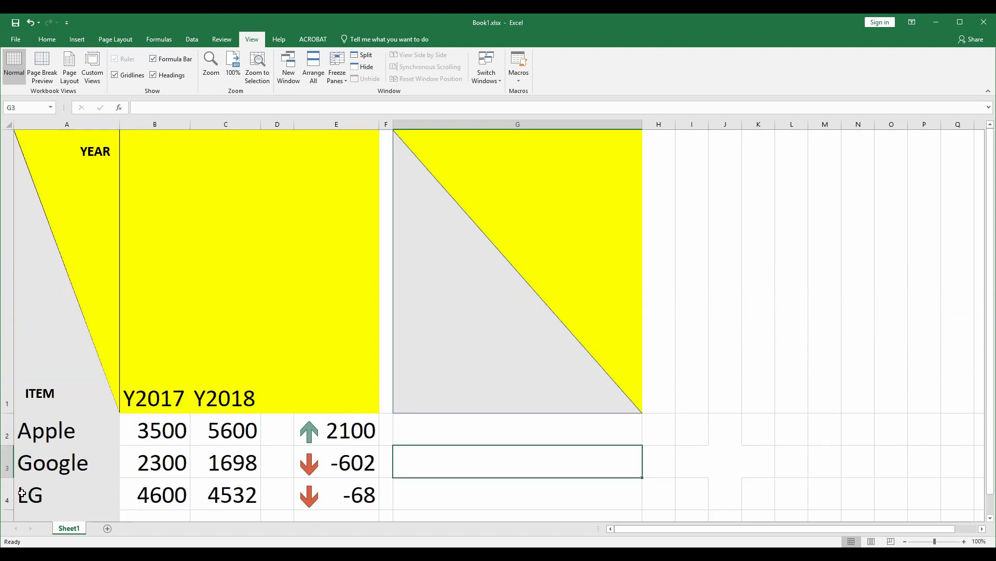
left_click(764, 354)
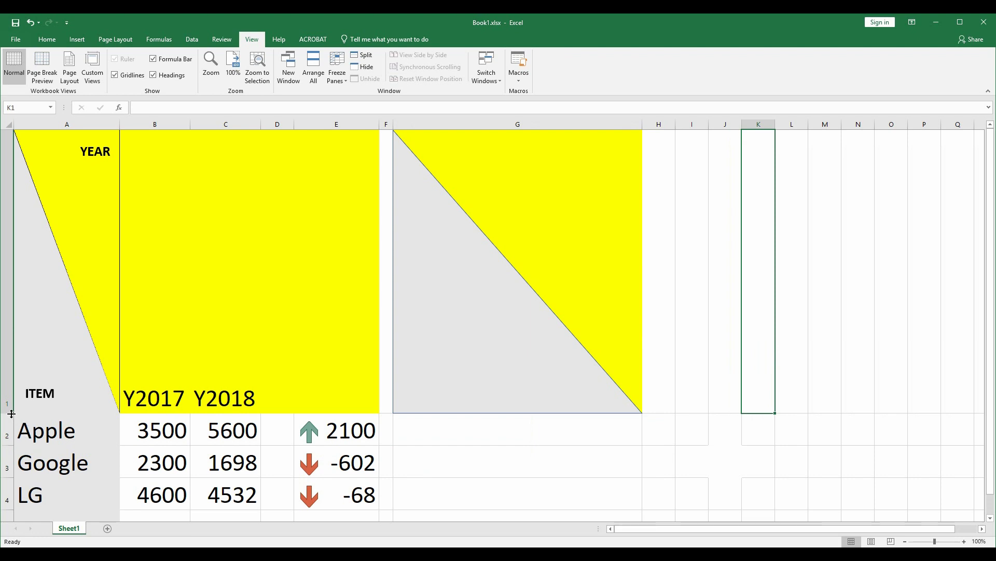
left_click_drag(11, 413, 34, 210)
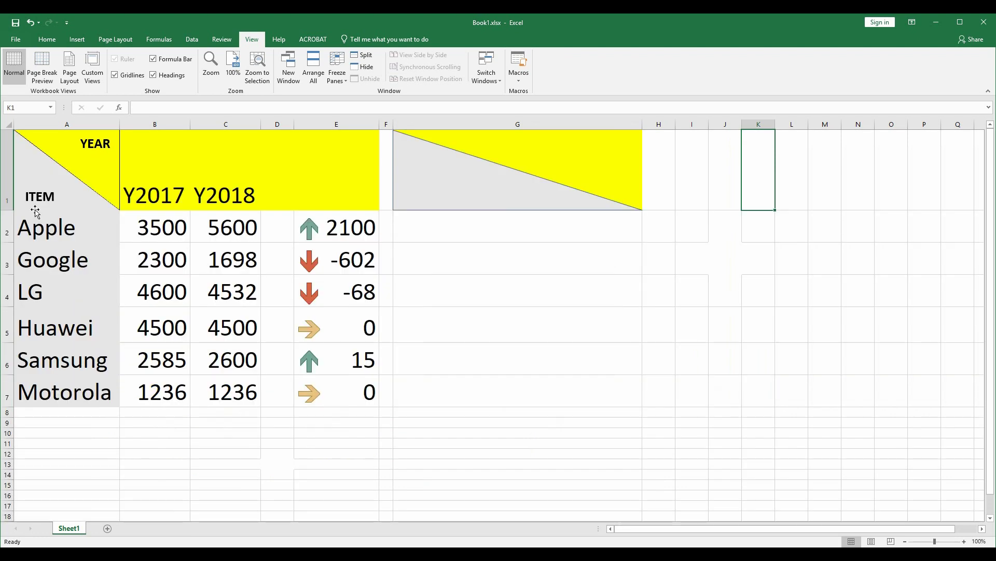
double_click(10, 209)
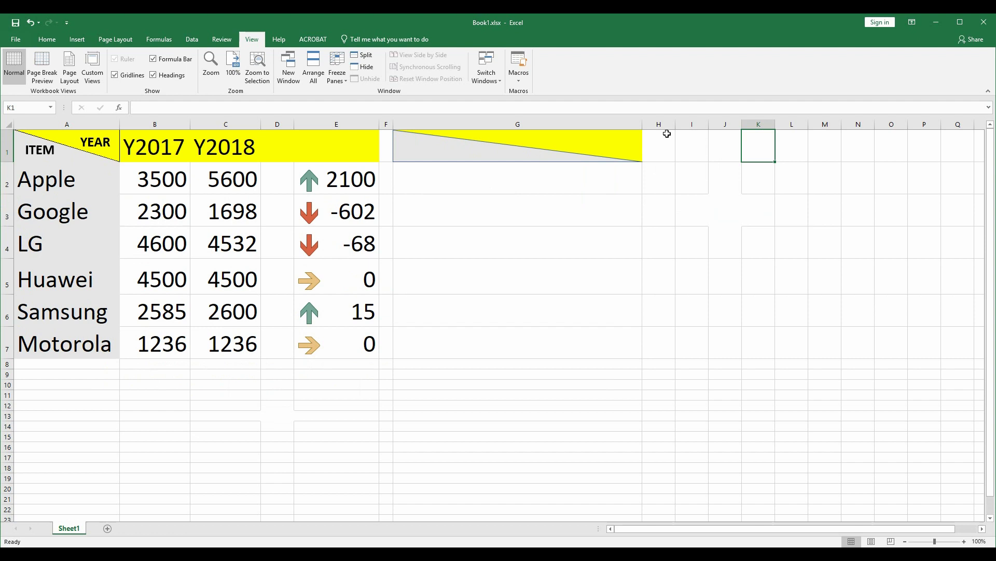
left_click_drag(642, 125, 506, 120)
left_click(474, 140)
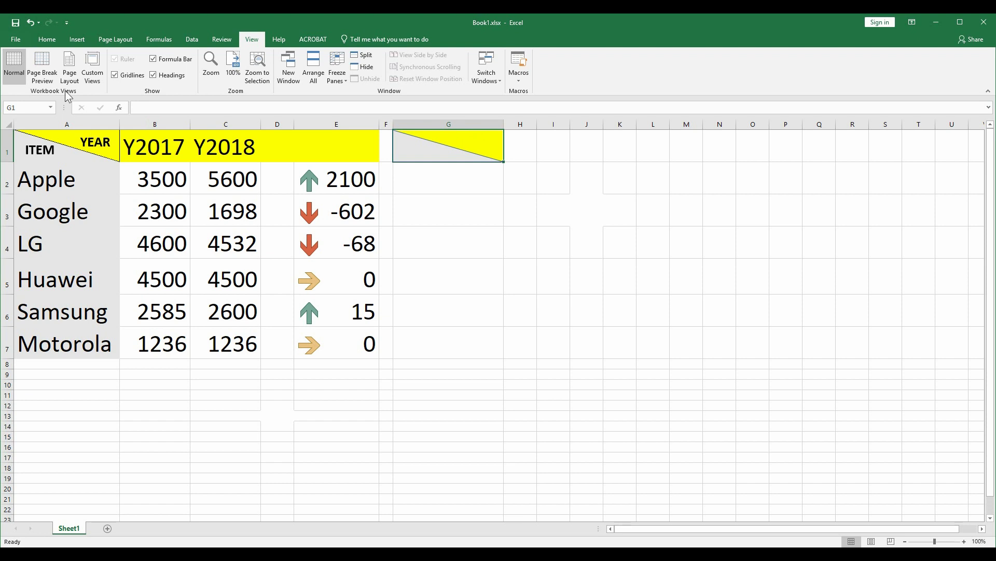
Step: Start a vertical text box inside the triangle in cell G1, then move to Page Layout
left_click(77, 39)
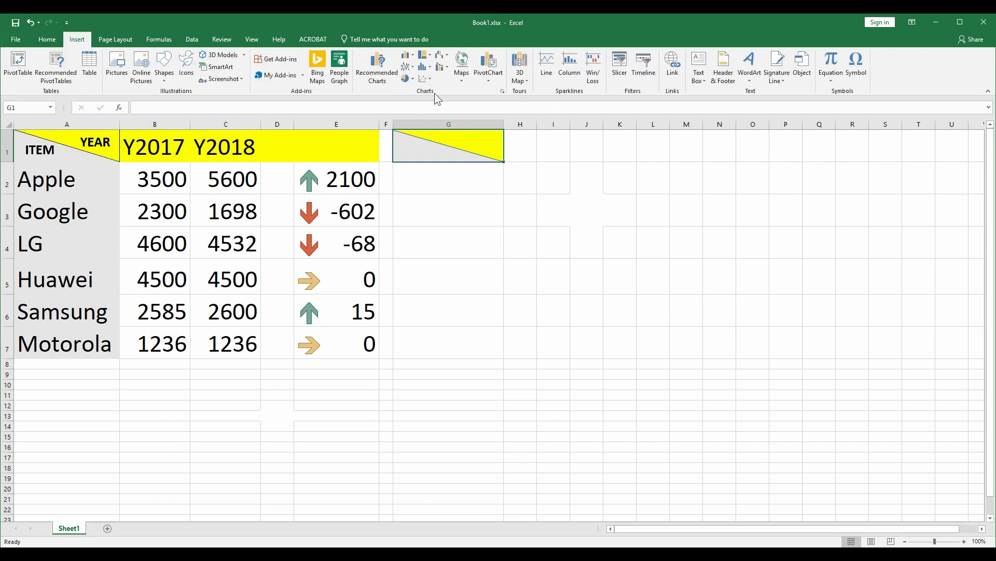
left_click(700, 78)
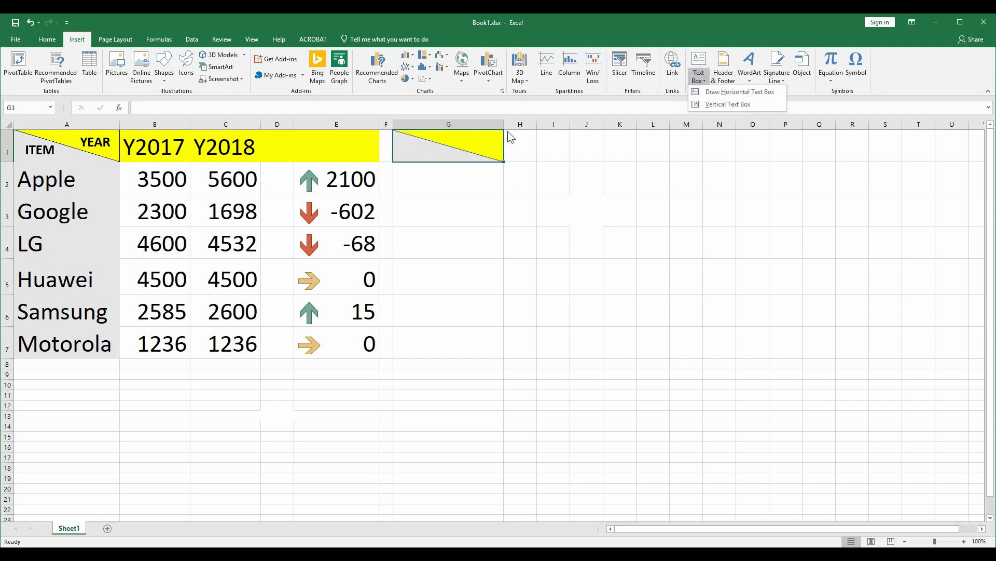
left_click(726, 92)
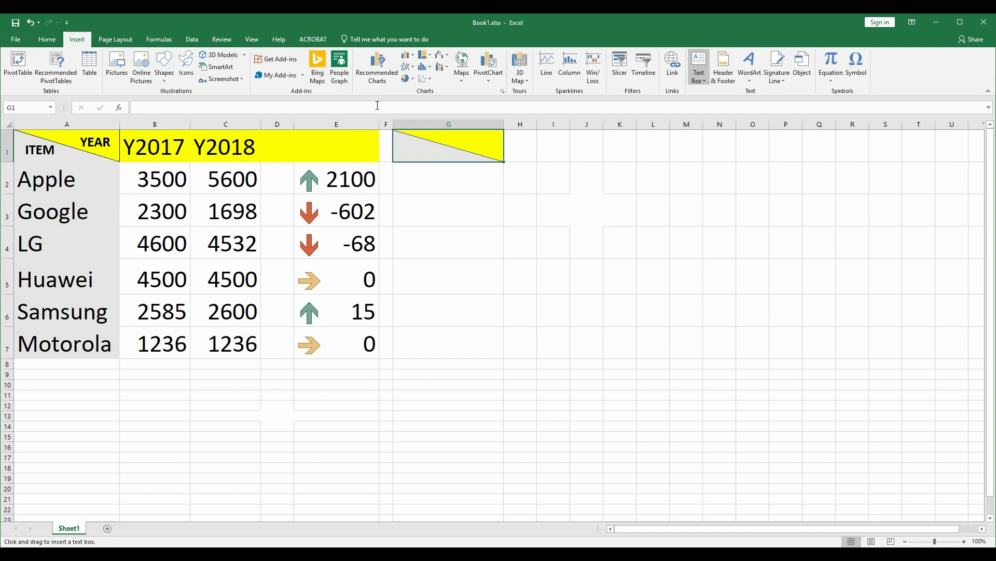
left_click(451, 143)
left_click(113, 41)
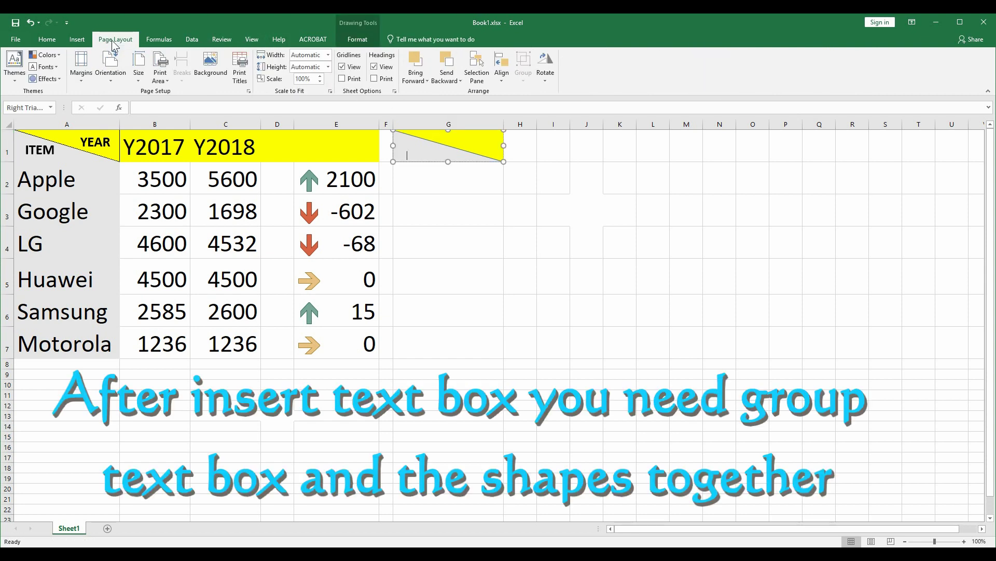